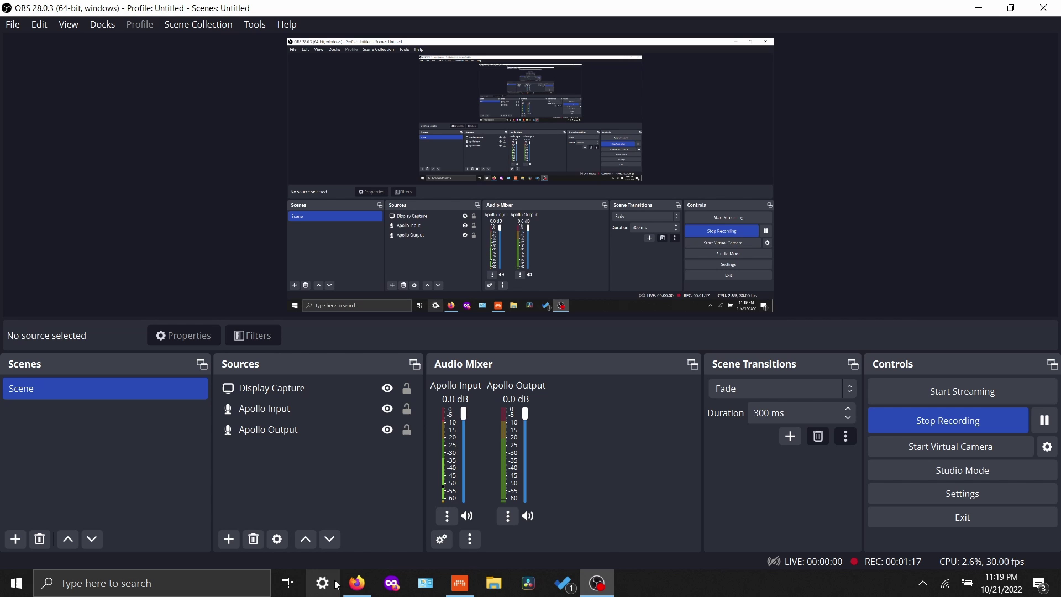
- Check the OBS Studio 28.0.3 and obs-asio release pages, then open OBS's Add Source list
left_click(357, 583)
left_click(126, 36)
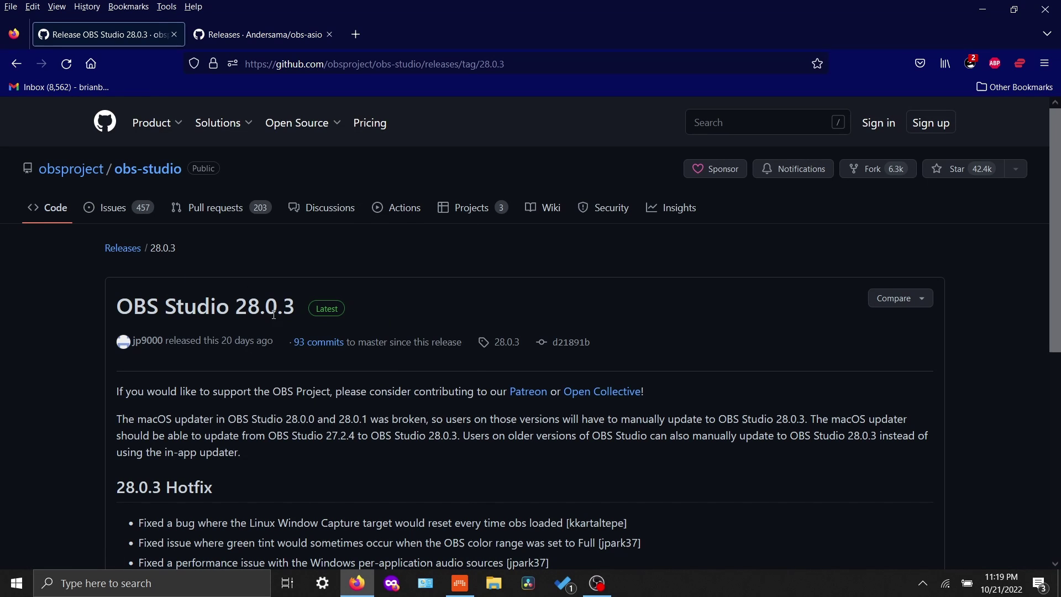
left_click(258, 34)
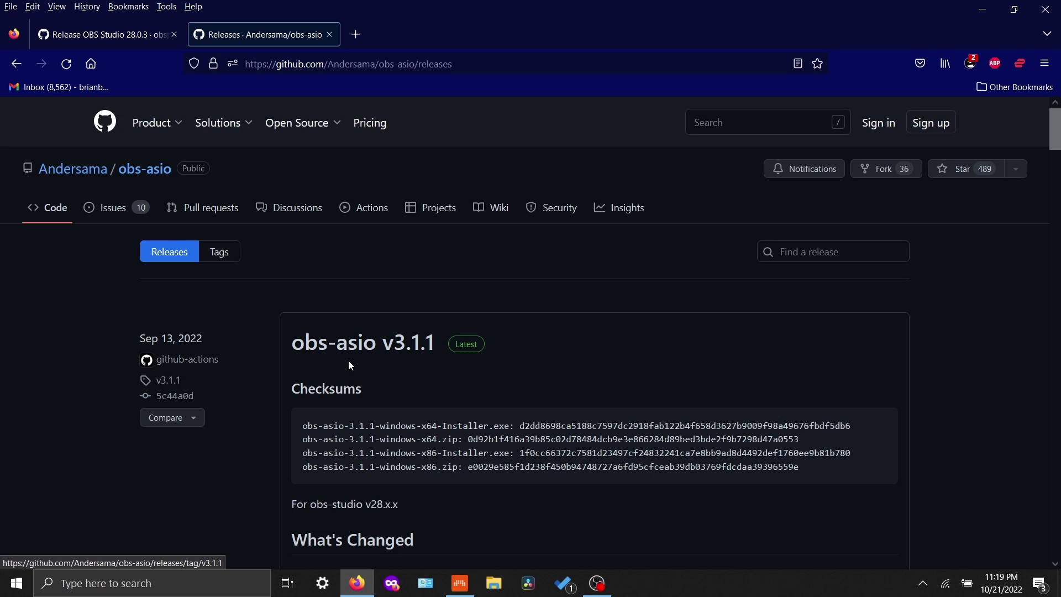
scroll(476, 420, "down", 4)
scroll(473, 416, "down", 2)
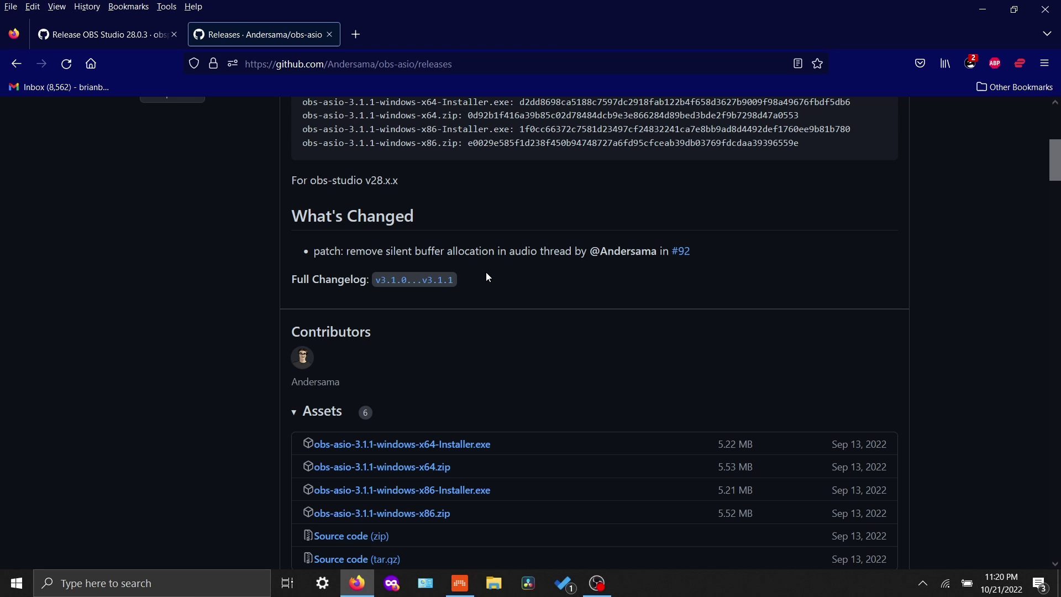
left_click(598, 584)
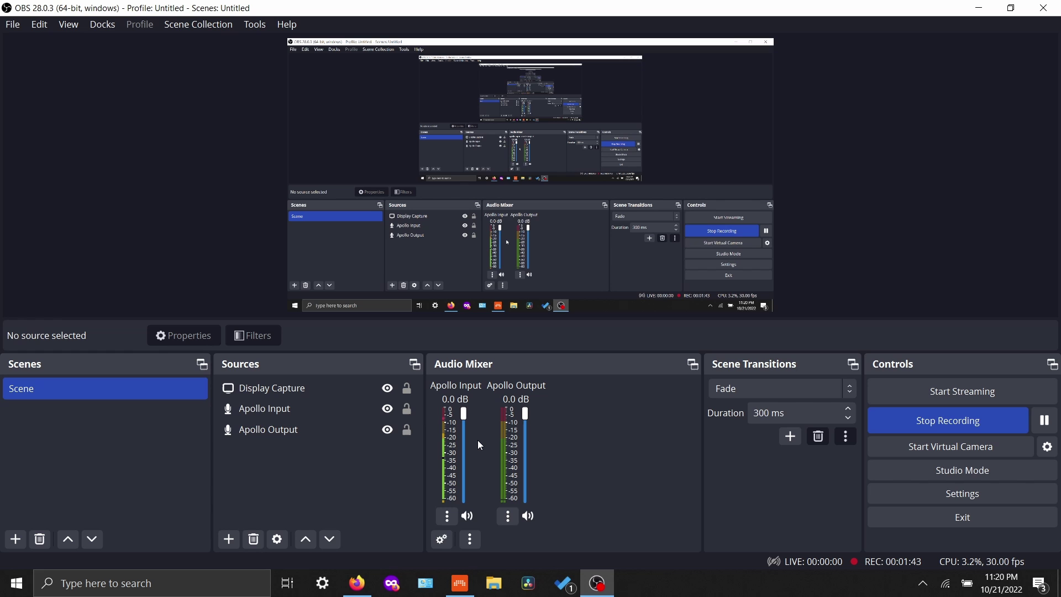
left_click(229, 539)
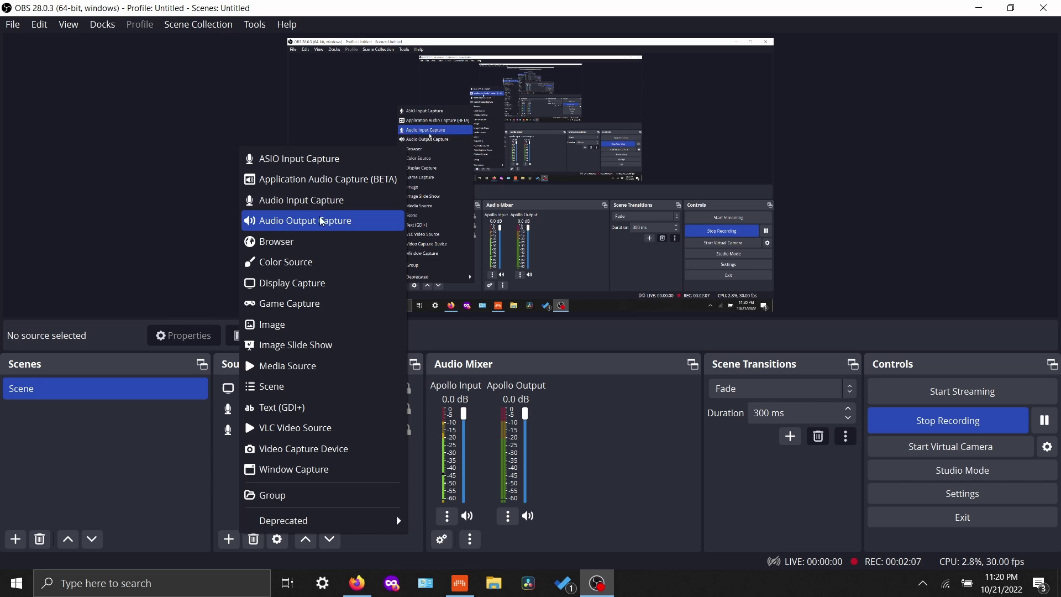
- Add an ASIO Input Capture source on Universal Audio Thunderbolt in Mono, leaving channel 1 on Mute
left_click(324, 157)
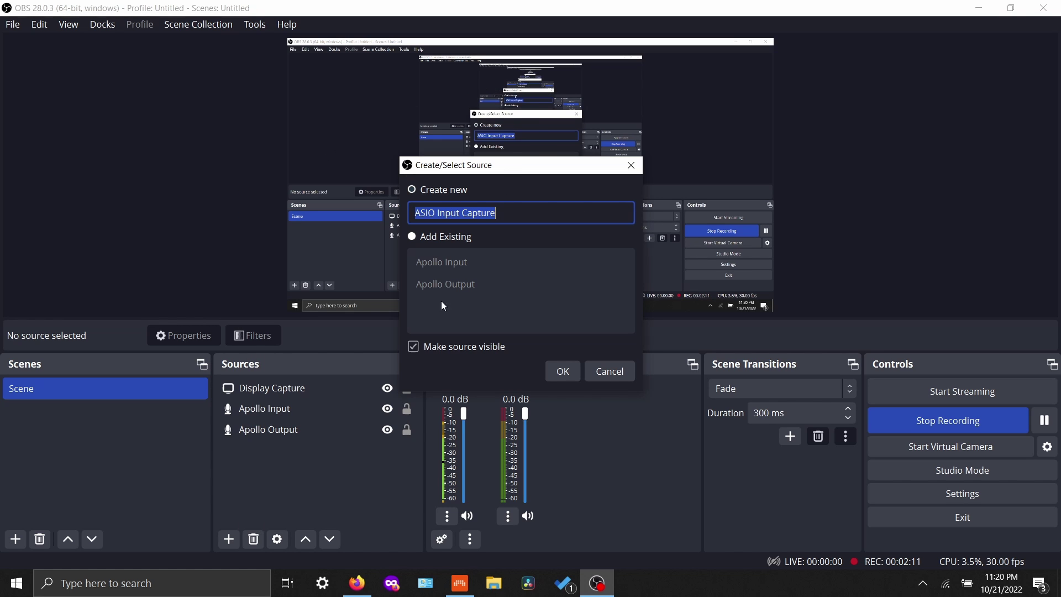
left_click(562, 371)
left_click(403, 115)
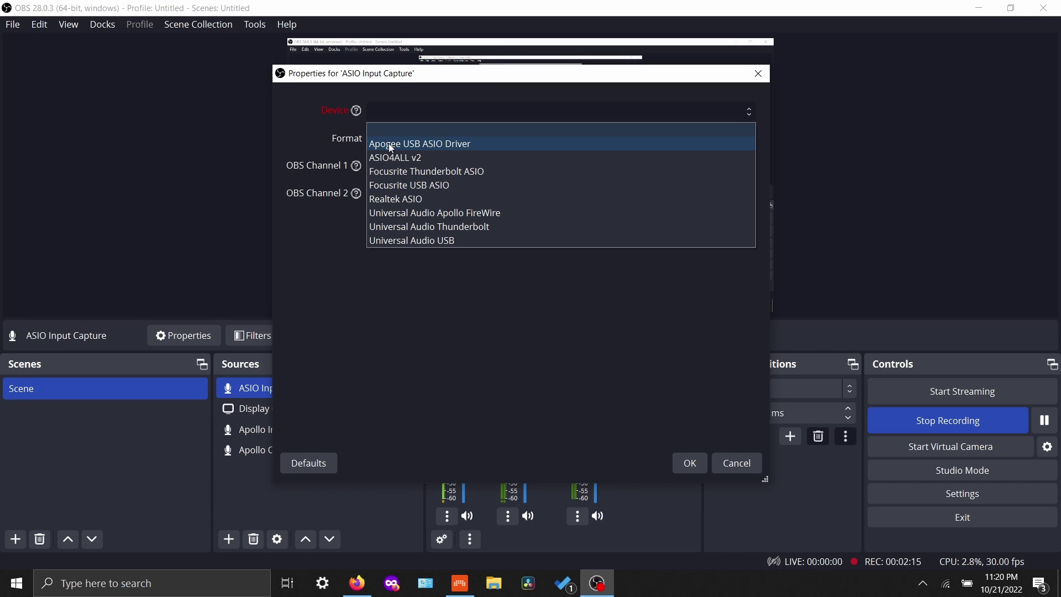
left_click(443, 227)
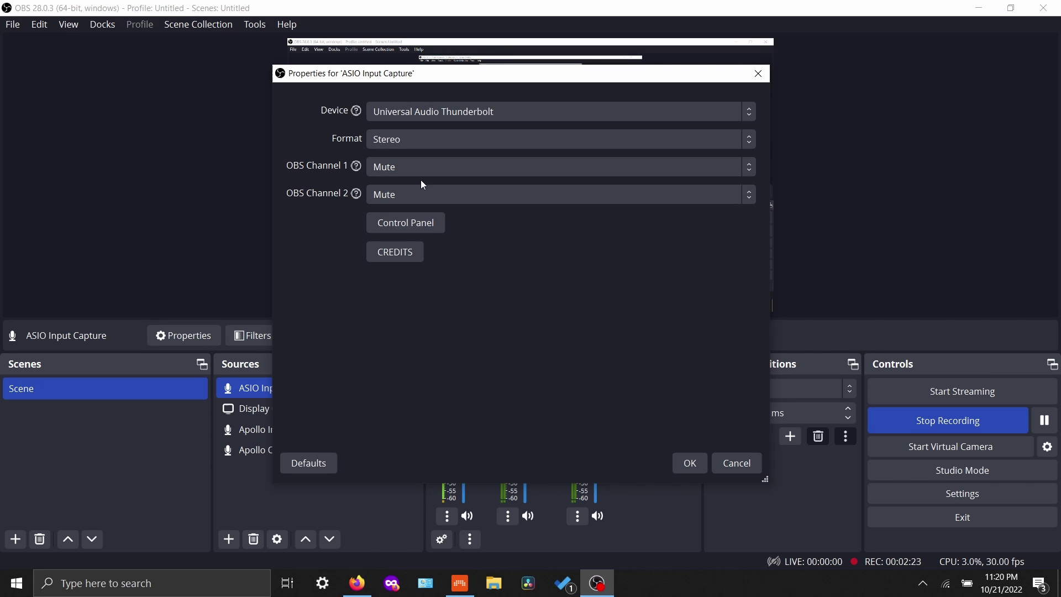
left_click(416, 138)
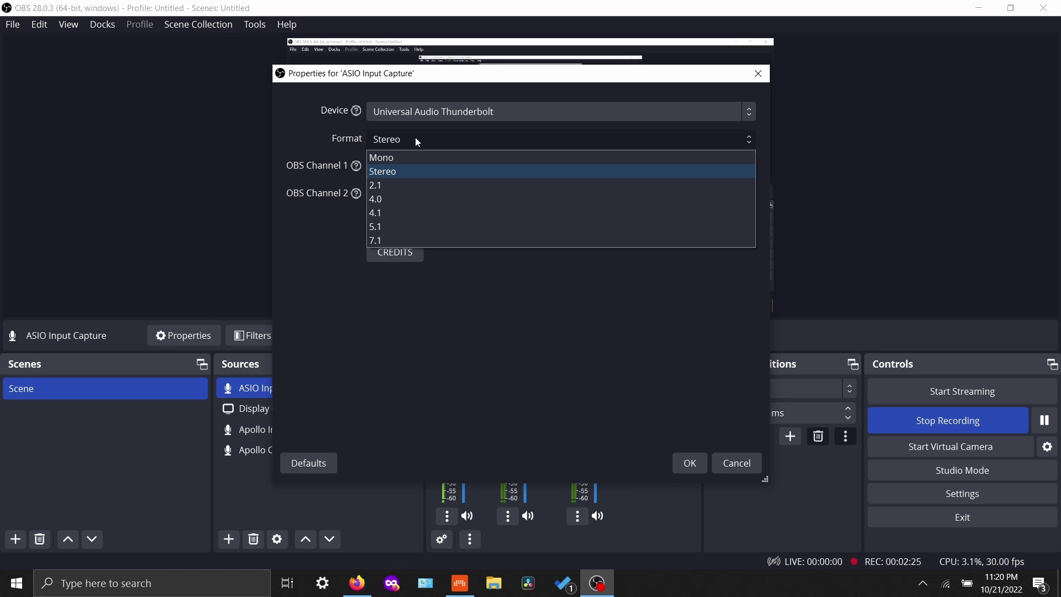
left_click(412, 158)
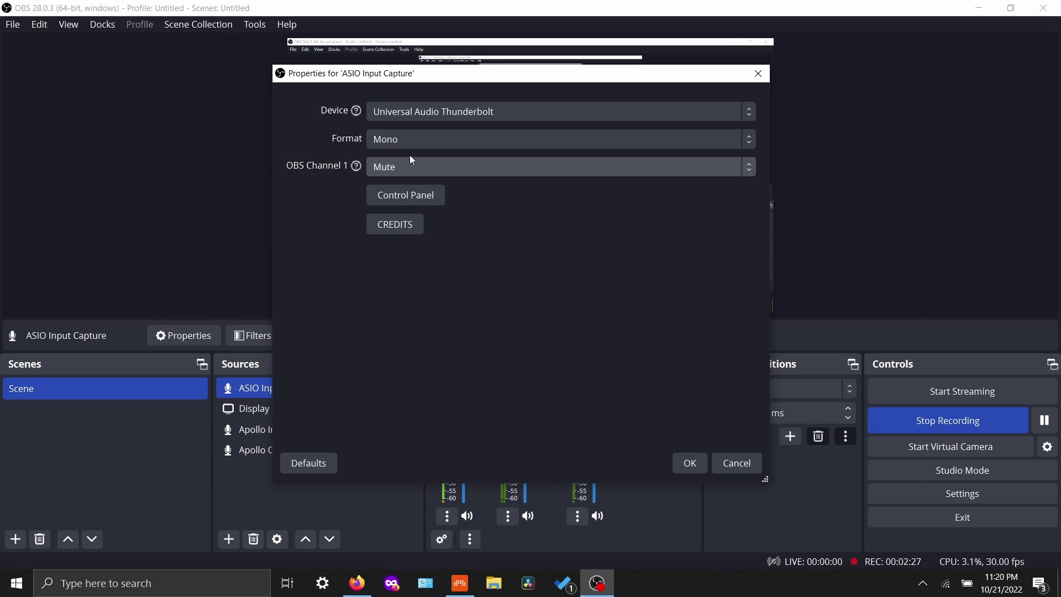
left_click(405, 160)
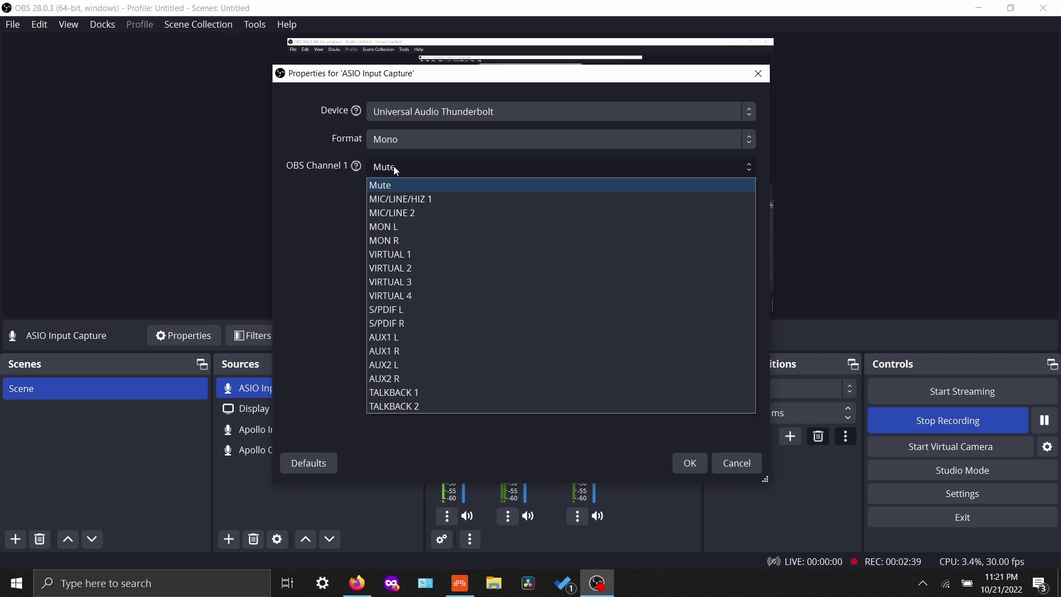
left_click(393, 166)
left_click(397, 193)
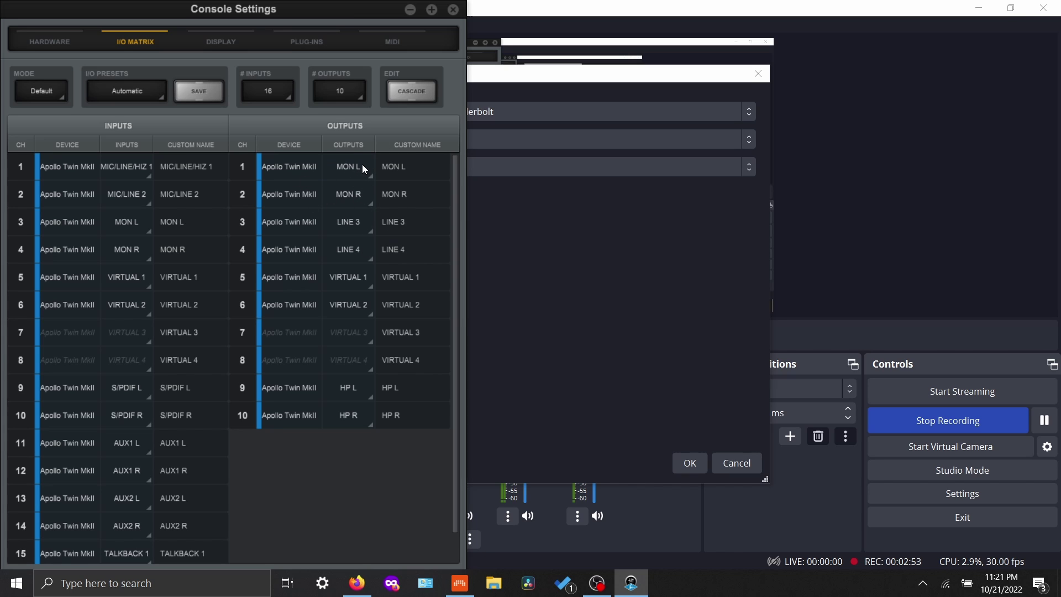
left_click(453, 10)
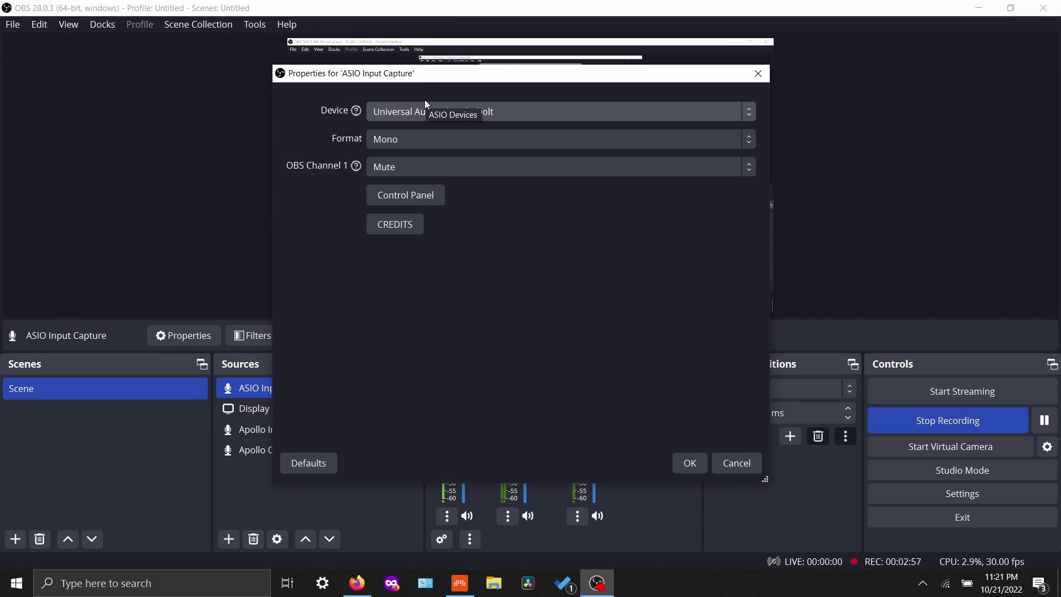
- Change the ASIO Input Capture format to Stereo, keep channel 1 on Mute, and close its properties
left_click(441, 146)
left_click(423, 175)
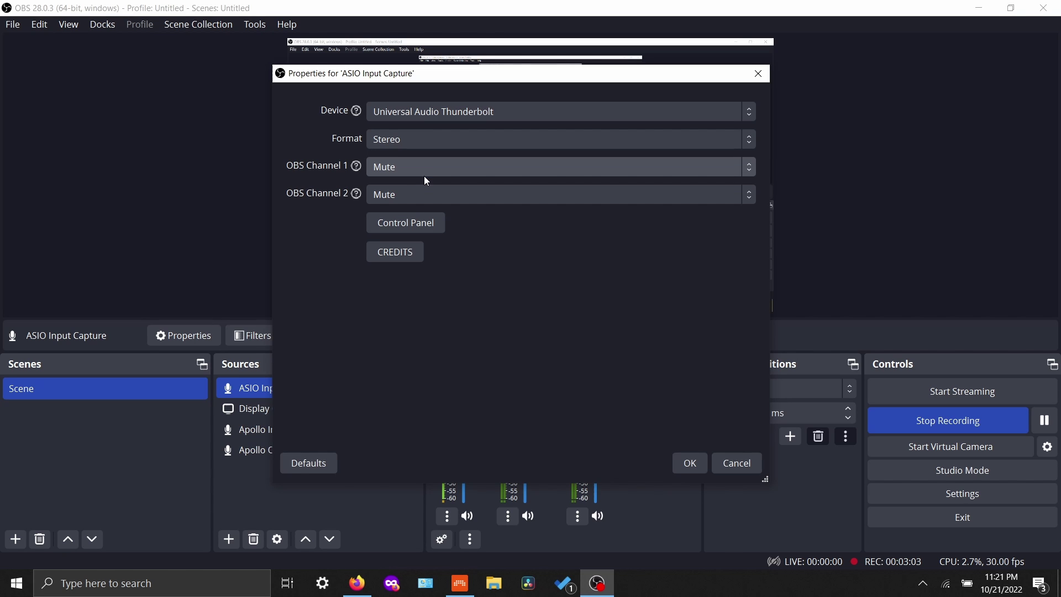
left_click(414, 175)
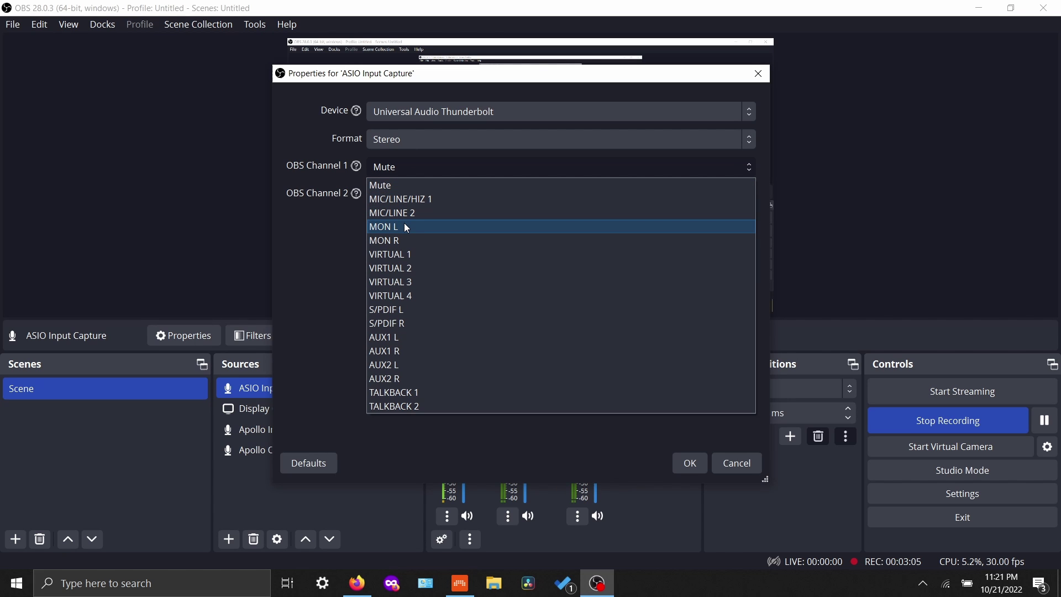
left_click(337, 241)
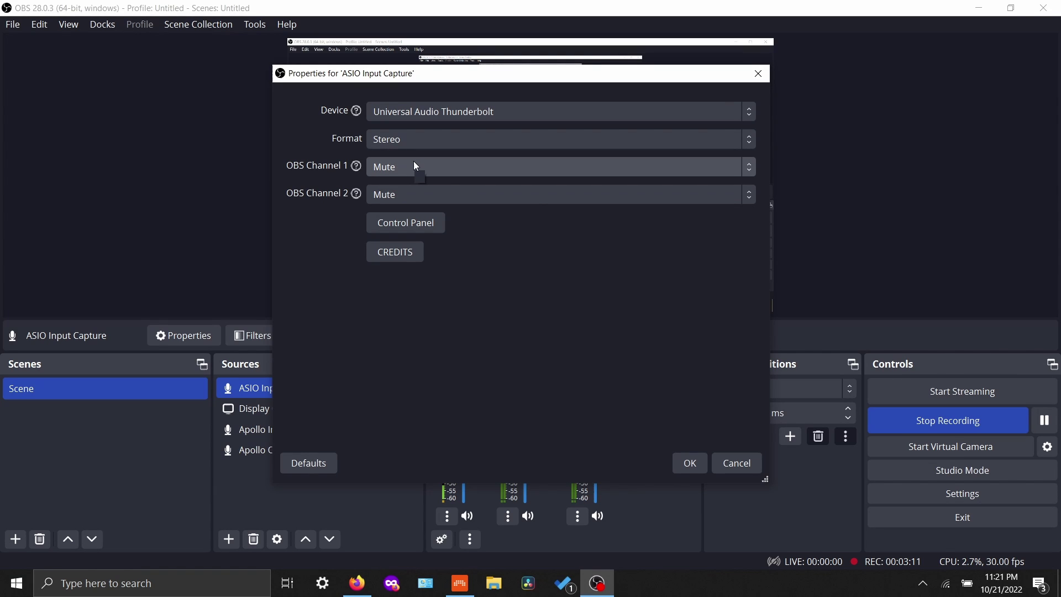
left_click(729, 459)
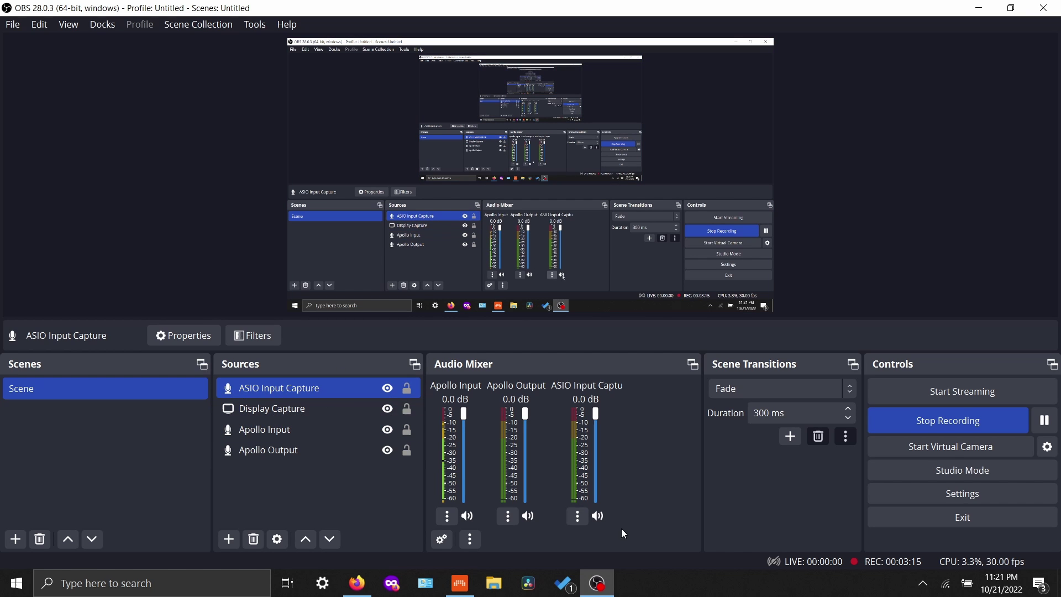
left_click(578, 518)
- Remove the ASIO Input Capture source from Sources and confirm the deletion
left_click(578, 518)
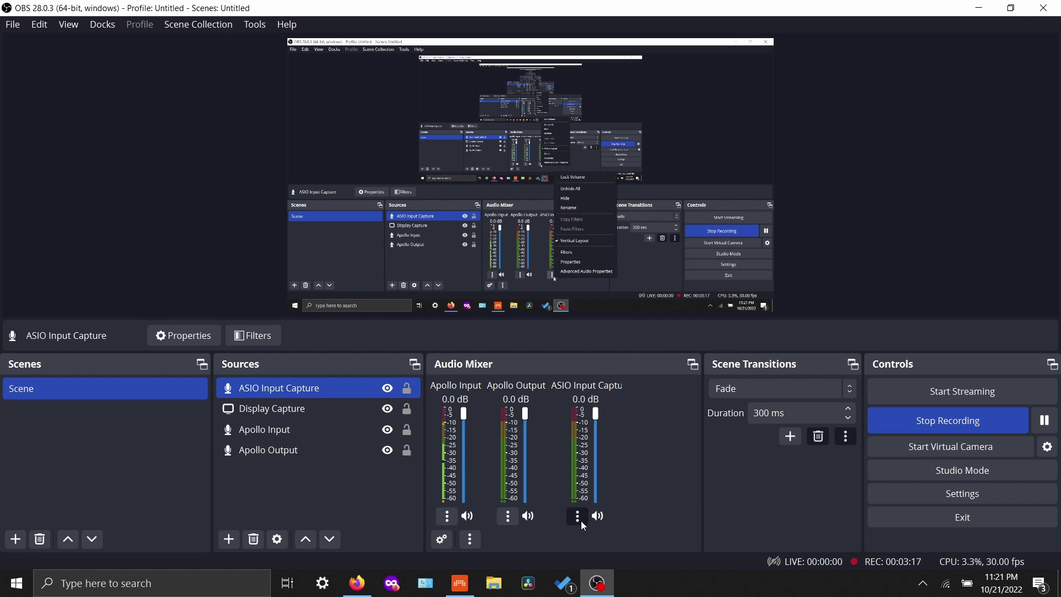
left_click(578, 518)
right_click(283, 390)
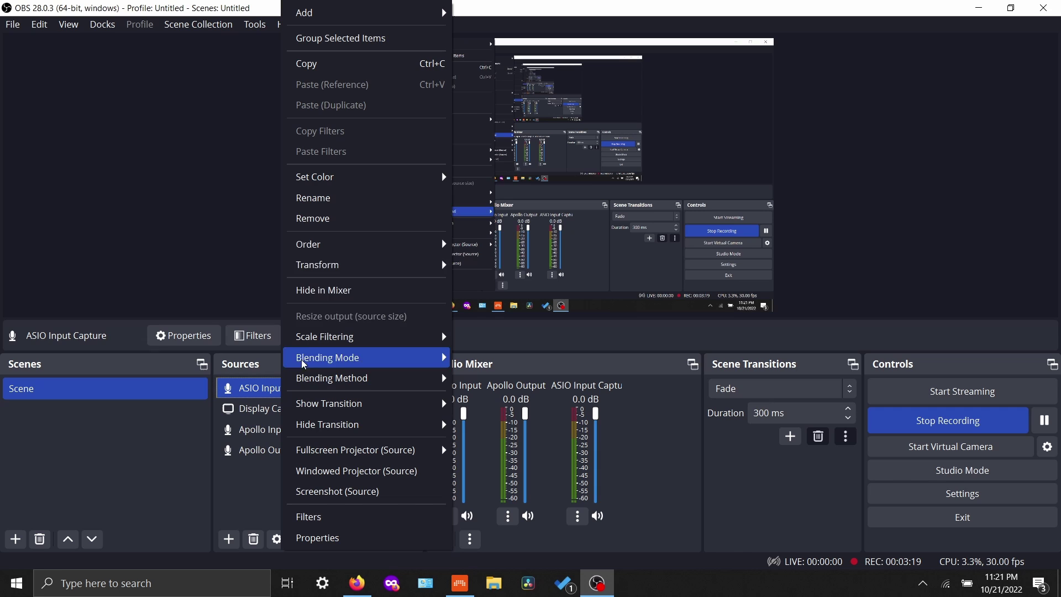
left_click(343, 224)
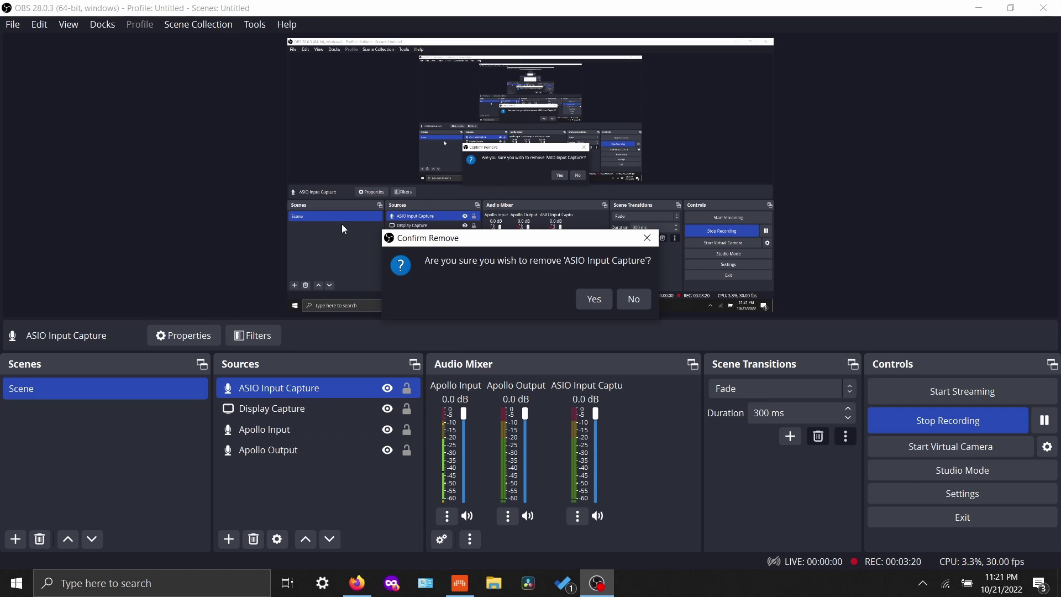
left_click(594, 301)
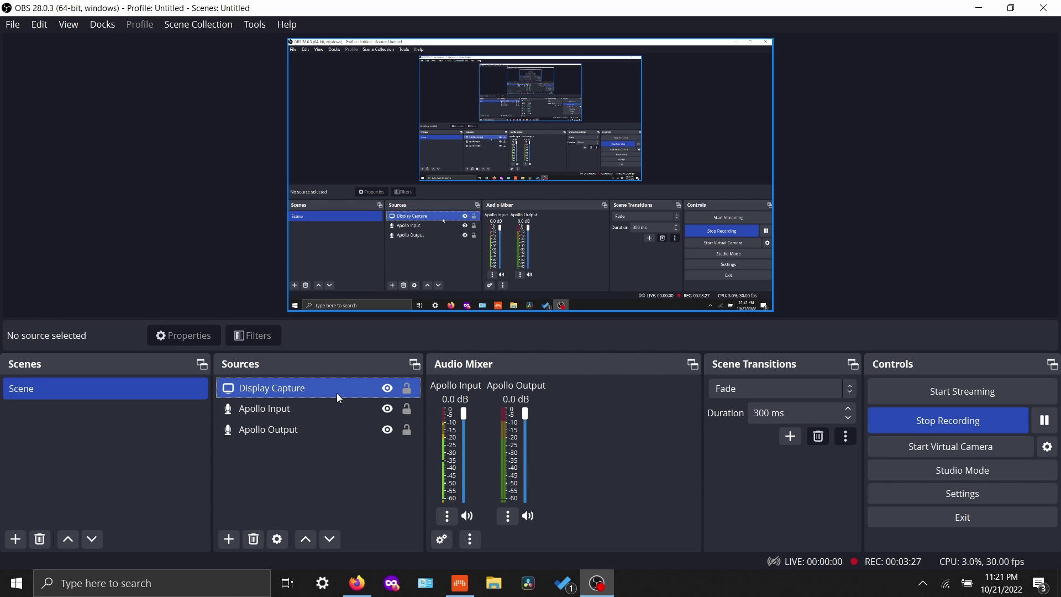
- Review Apollo Input's mono MIC/LINE/HIZ 1 settings, then Apollo Output's stereo MON L/MON R properties
double_click(325, 409)
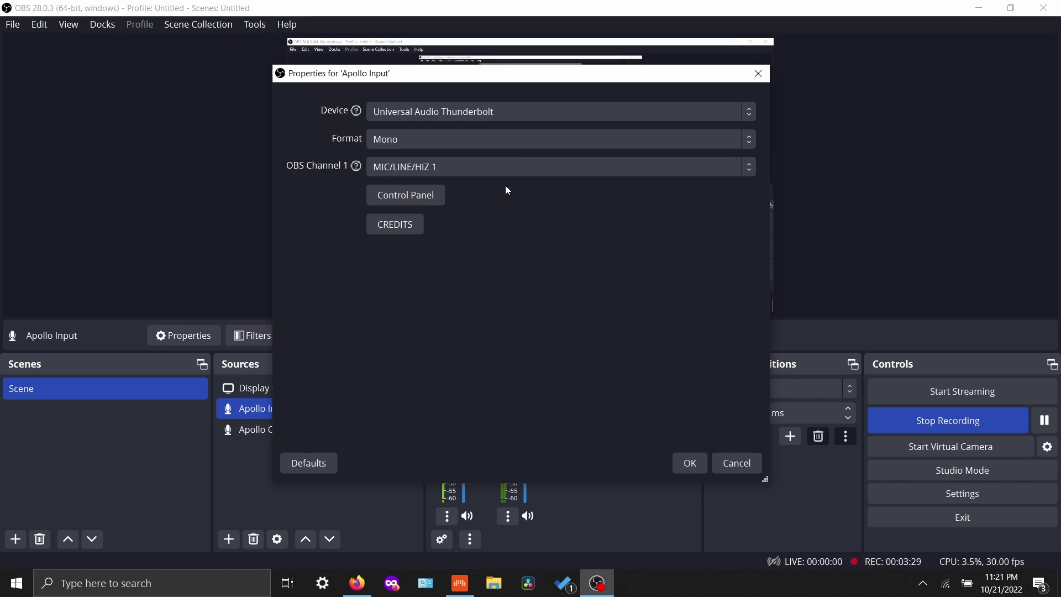
left_click(690, 463)
double_click(316, 433)
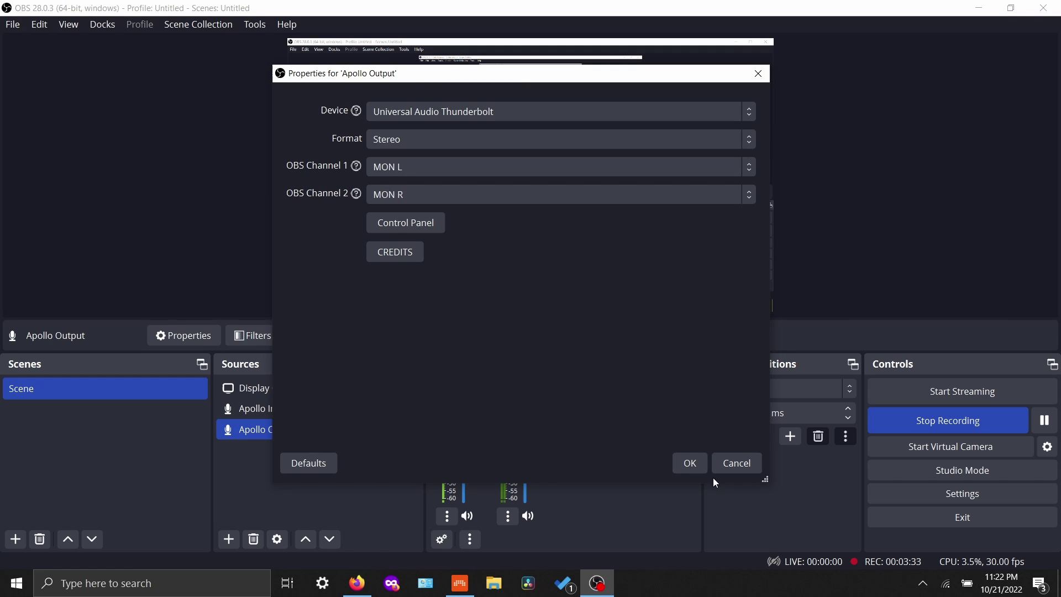
left_click(689, 463)
- Drag the Bitwig Studio window to the top-left, shrink it, and minimize it
left_click(460, 583)
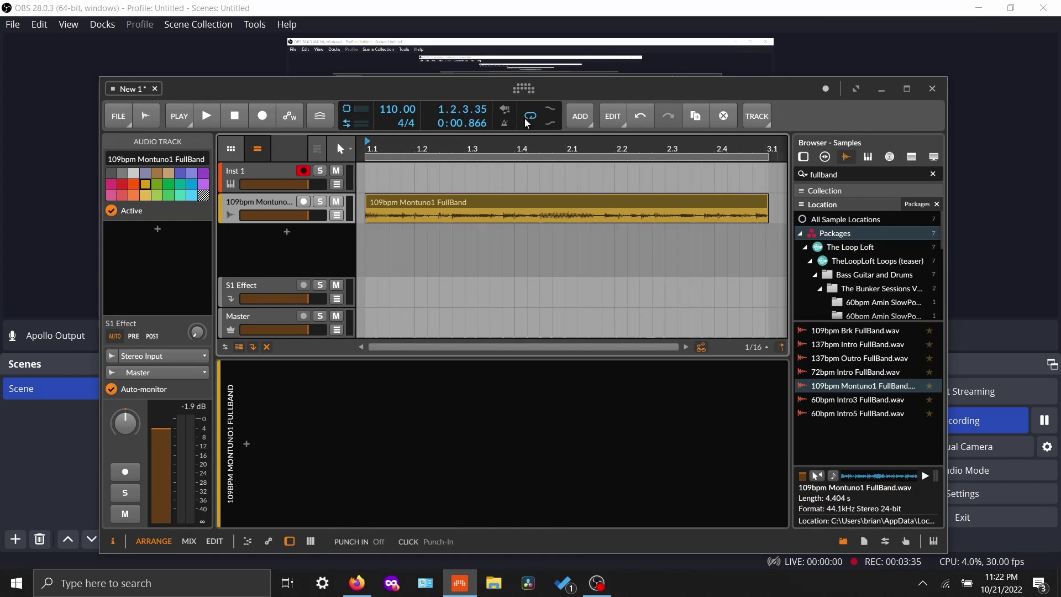
left_click_drag(468, 86, 198, 20)
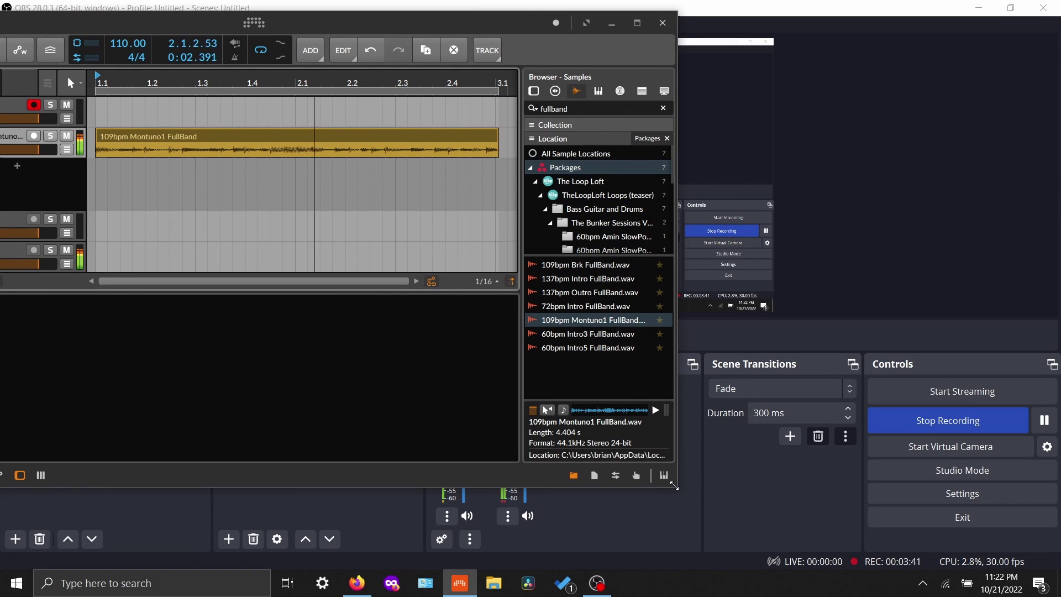
left_click_drag(673, 485, 811, 522)
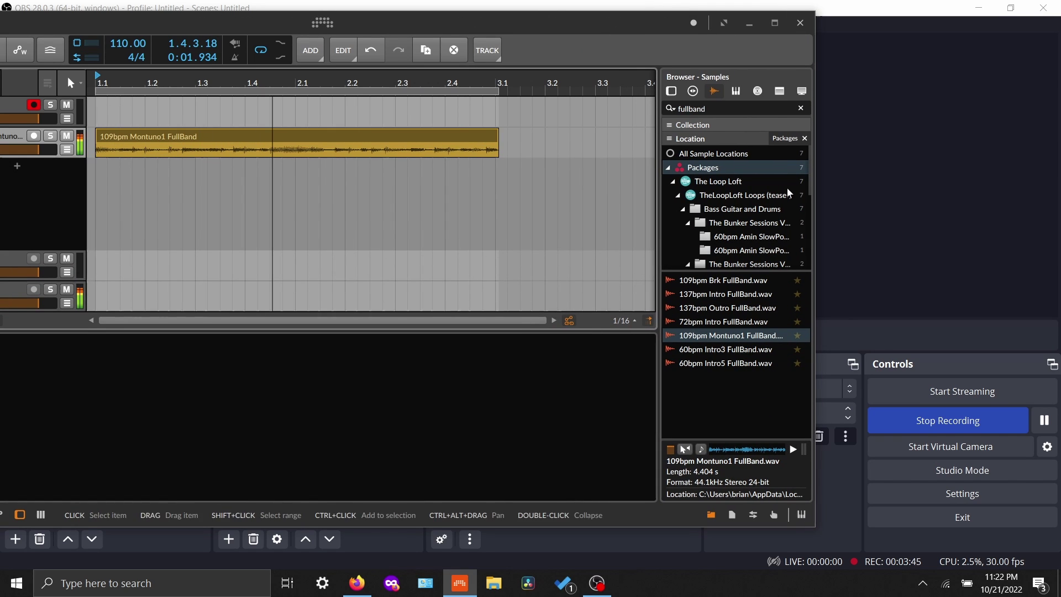
left_click(750, 26)
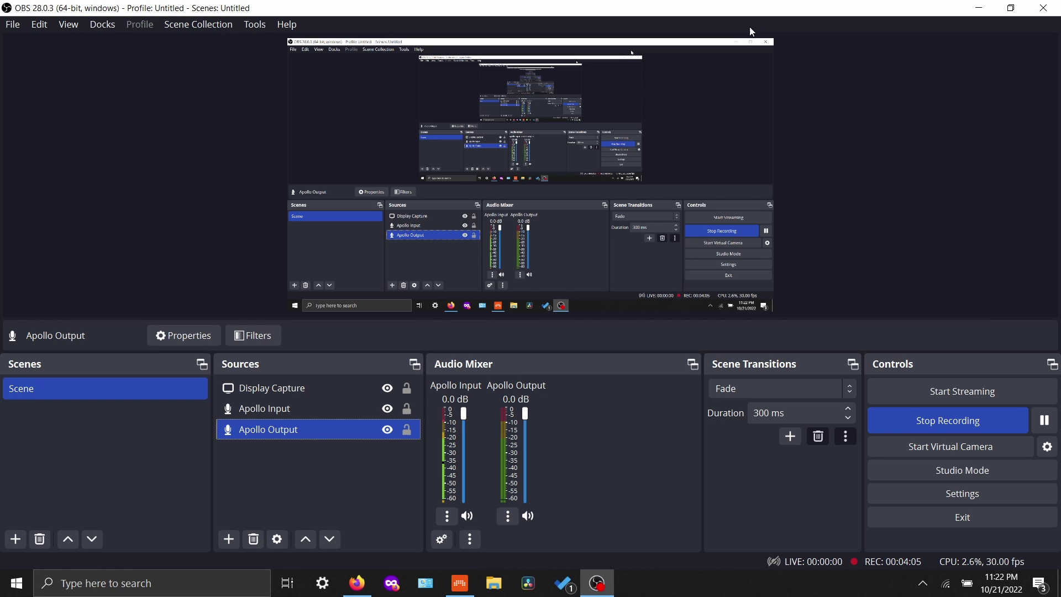
- Open the OBS Settings window from the Controls dock
left_click(897, 488)
- Check the Audio page (48 kHz stereo, devices Disabled), then the Video page at 1920x1080, 30 FPS
left_click(223, 127)
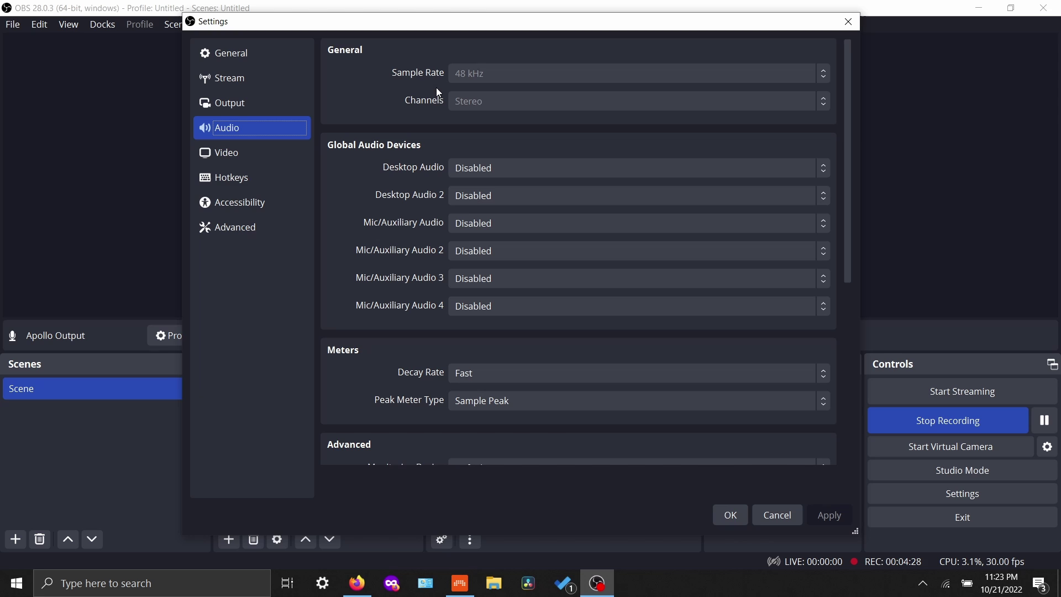
left_click(273, 147)
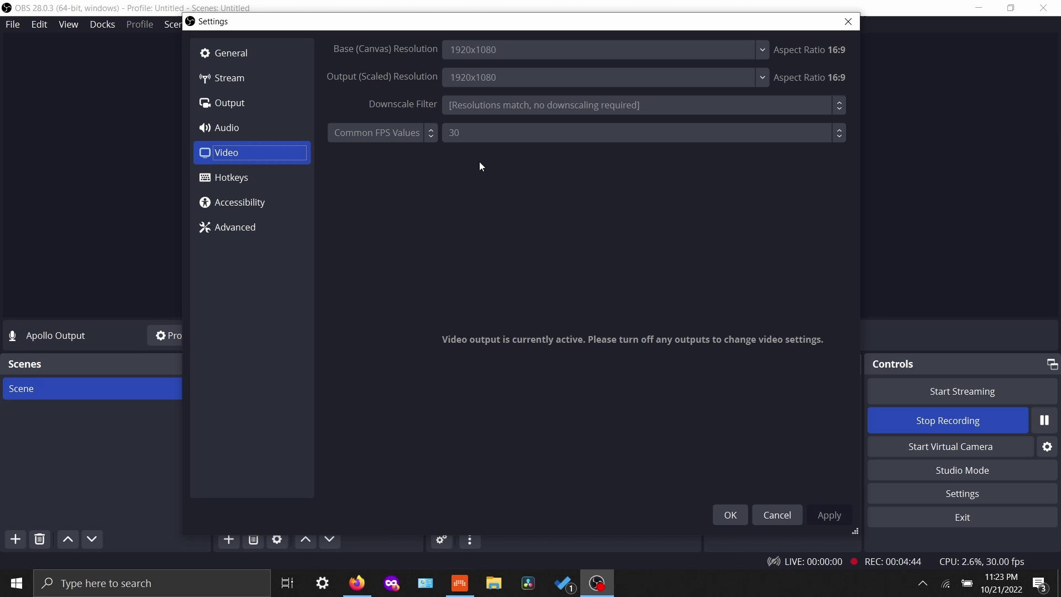
- Show the Advanced-mode Output page with x264 streaming at CBR 2500 Kbps, veryfast preset
left_click(268, 106)
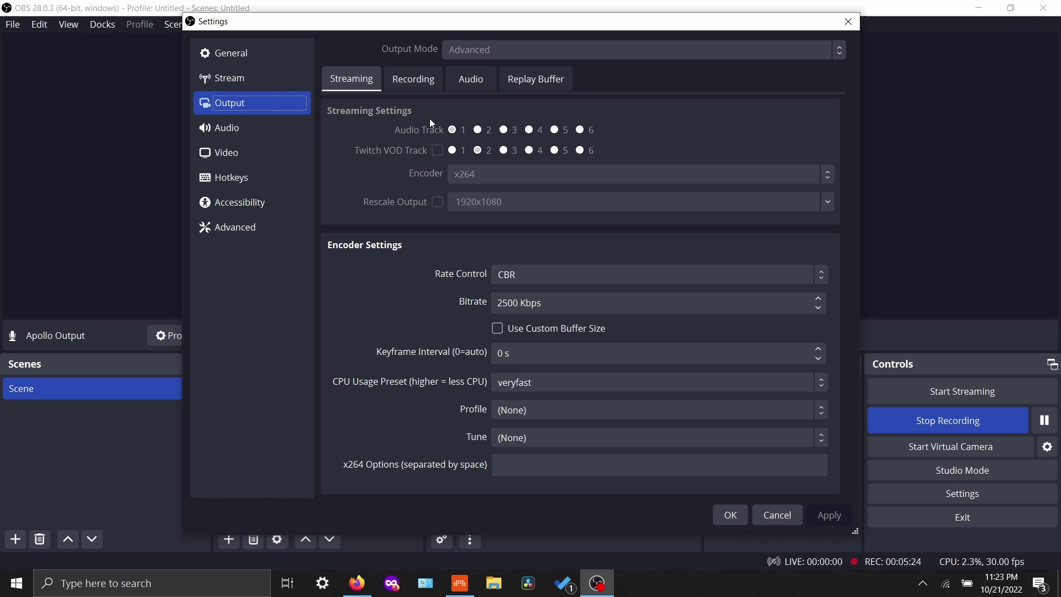
- Review the Recording tab: mp4, NVIDIA NVENC H.264, CBR 8000 Kbps, Quality preset, audio tracks 1 and 2
left_click(422, 91)
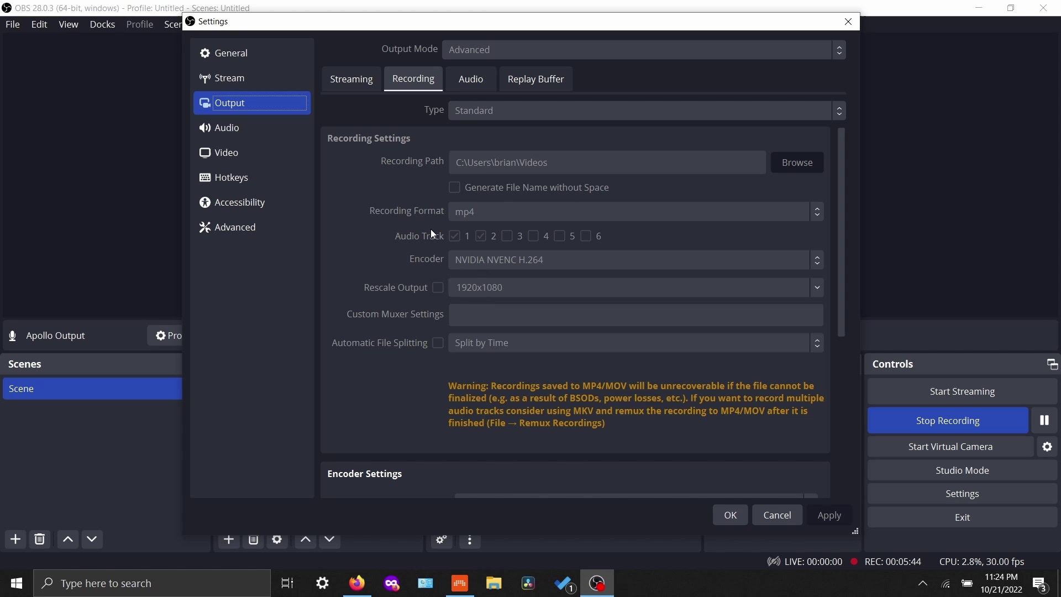
scroll(553, 228, "down", 1)
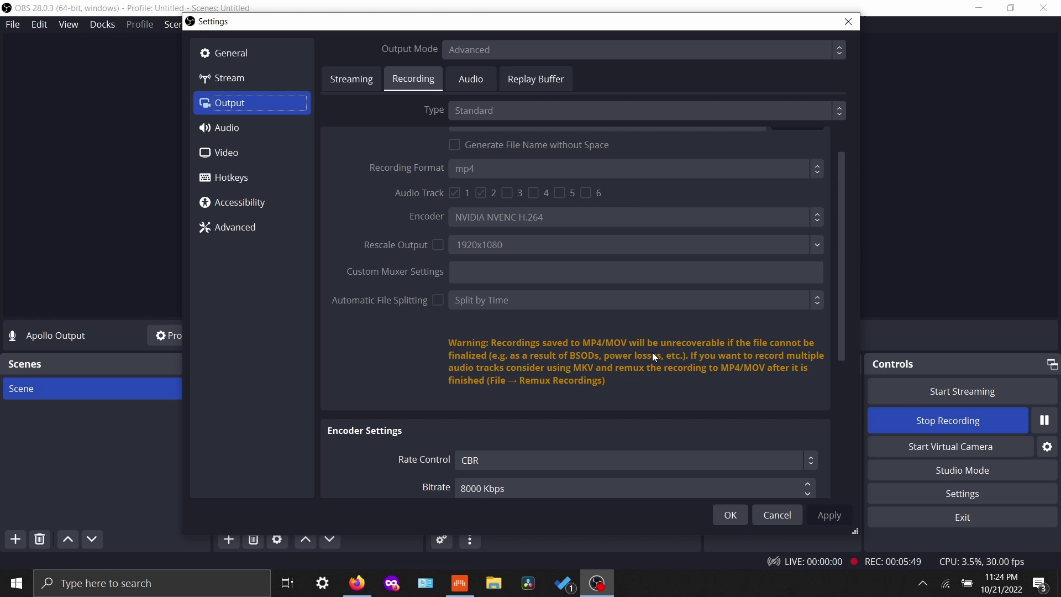
scroll(608, 359, "down", 2)
scroll(340, 302, "down", 3)
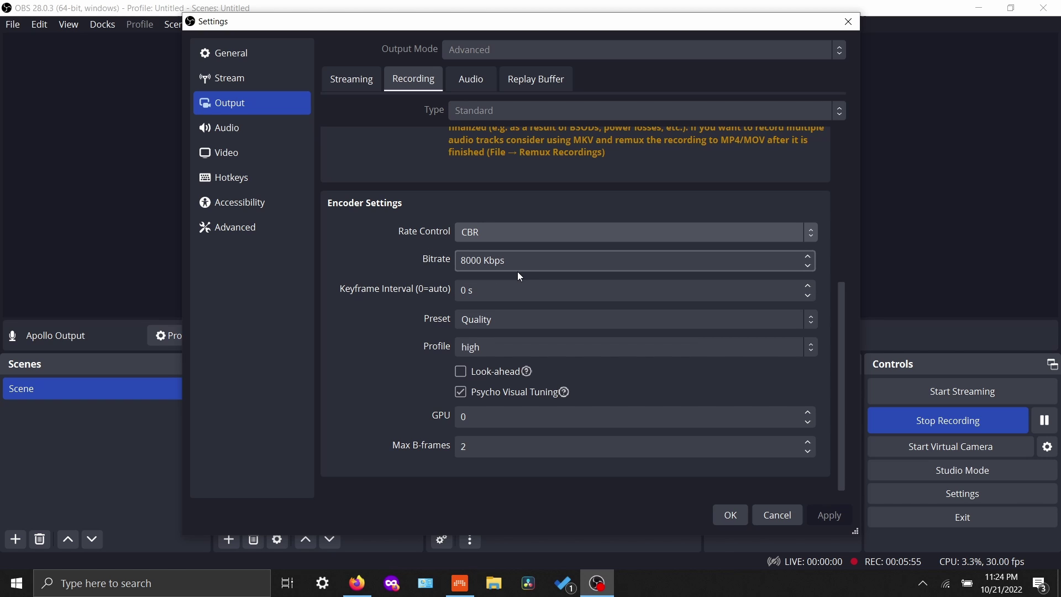
scroll(336, 304, "down", 1)
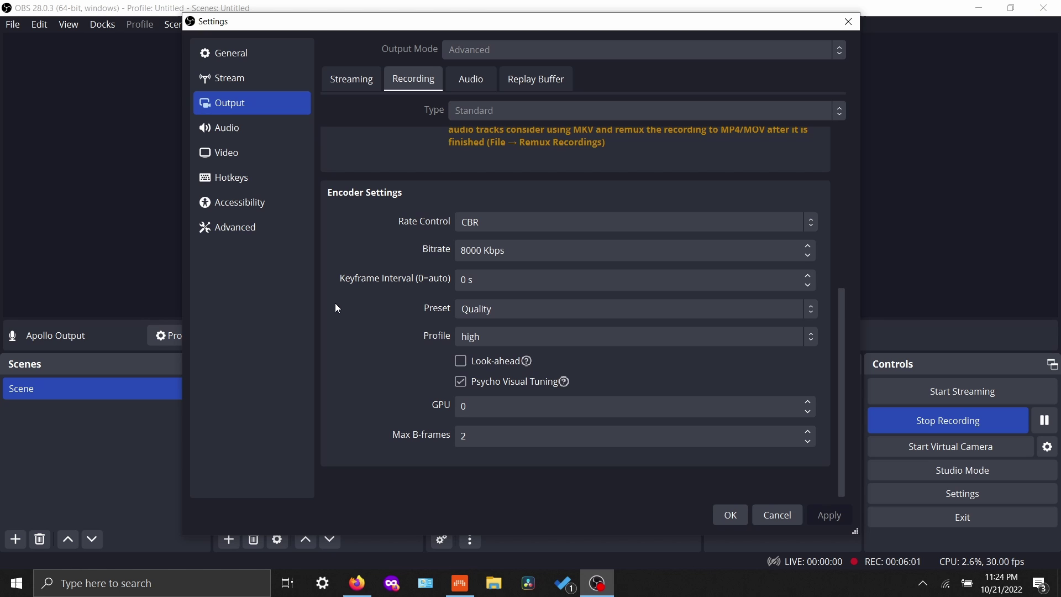
scroll(335, 303, "up", 5)
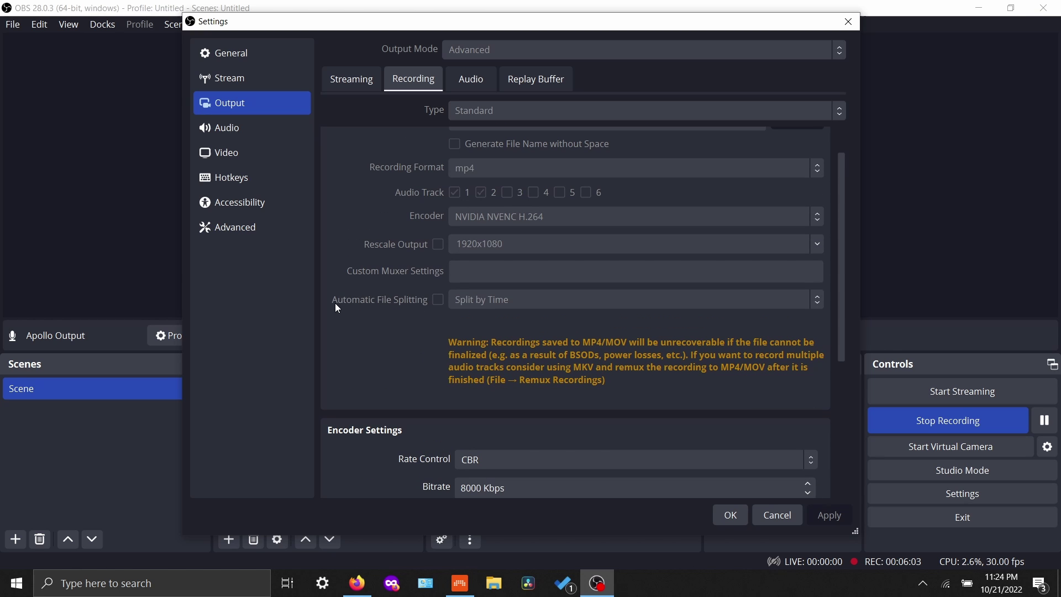
- Confirm output Track 1 is Microphone and Track 2 is Computer Audio at 320 bitrate, then close Settings
left_click(479, 81)
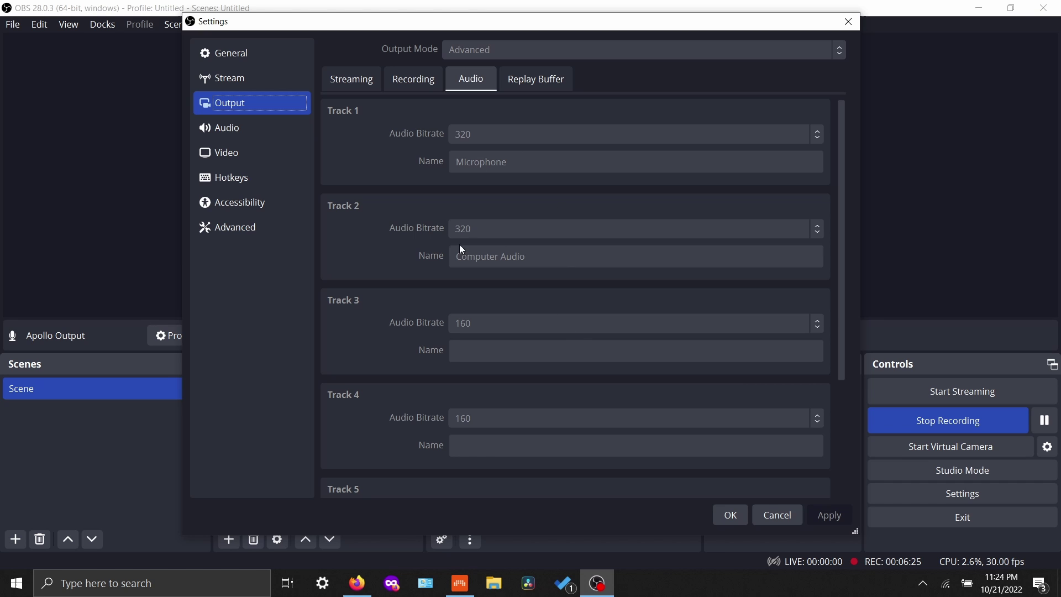
left_click(773, 516)
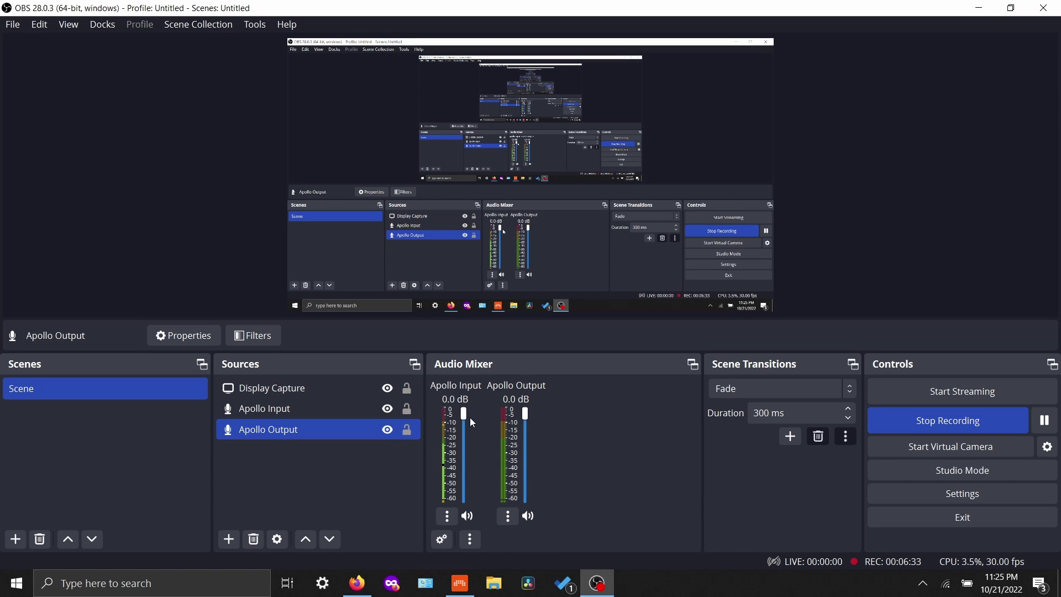
- In Advanced Audio Properties, confirm Apollo Input is mono on track 1 and Apollo Output on track 2
left_click(447, 516)
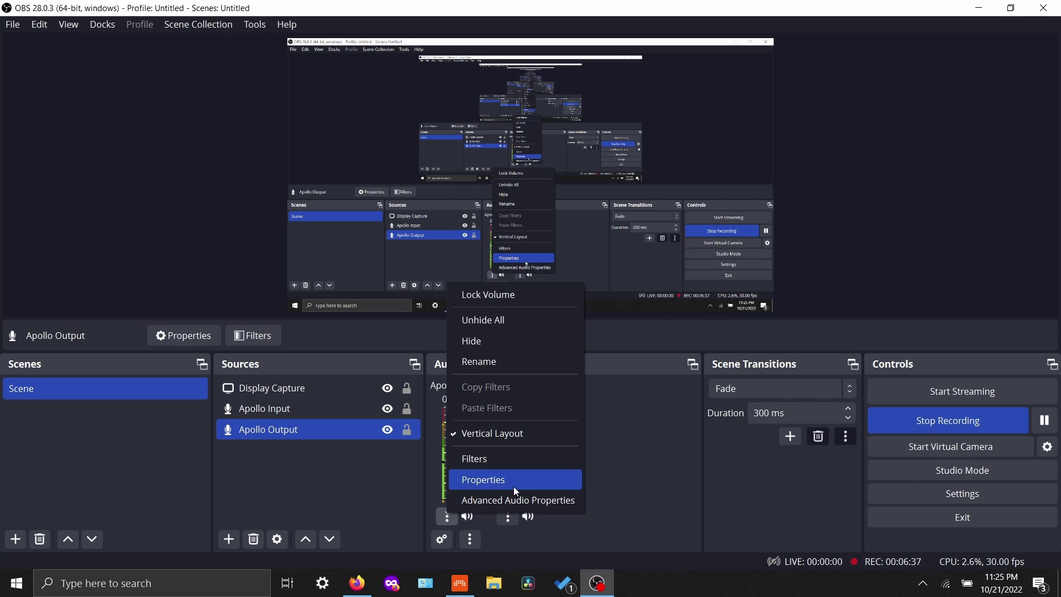
left_click(512, 500)
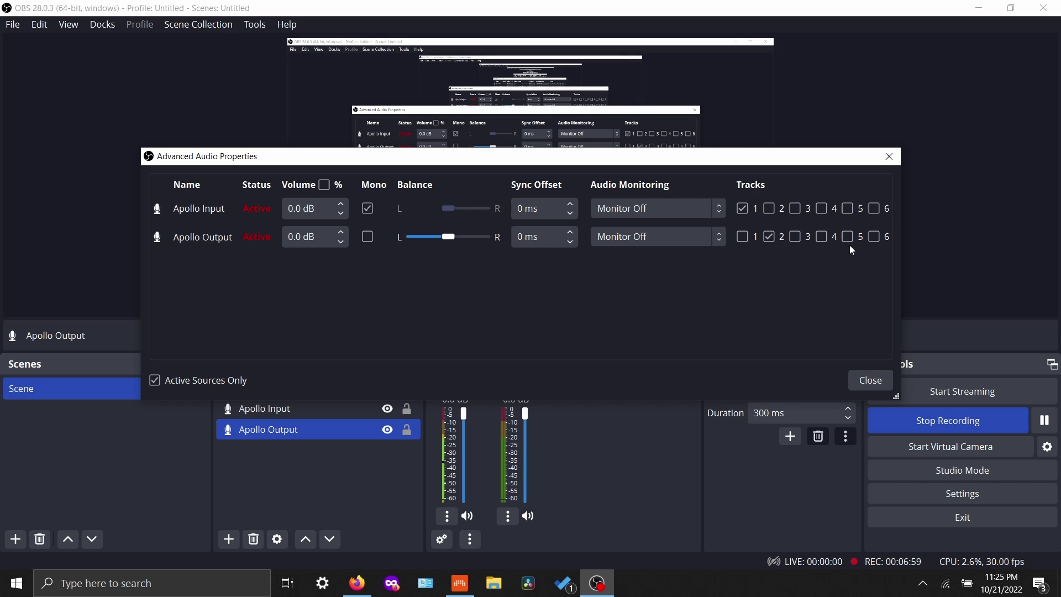
left_click(860, 380)
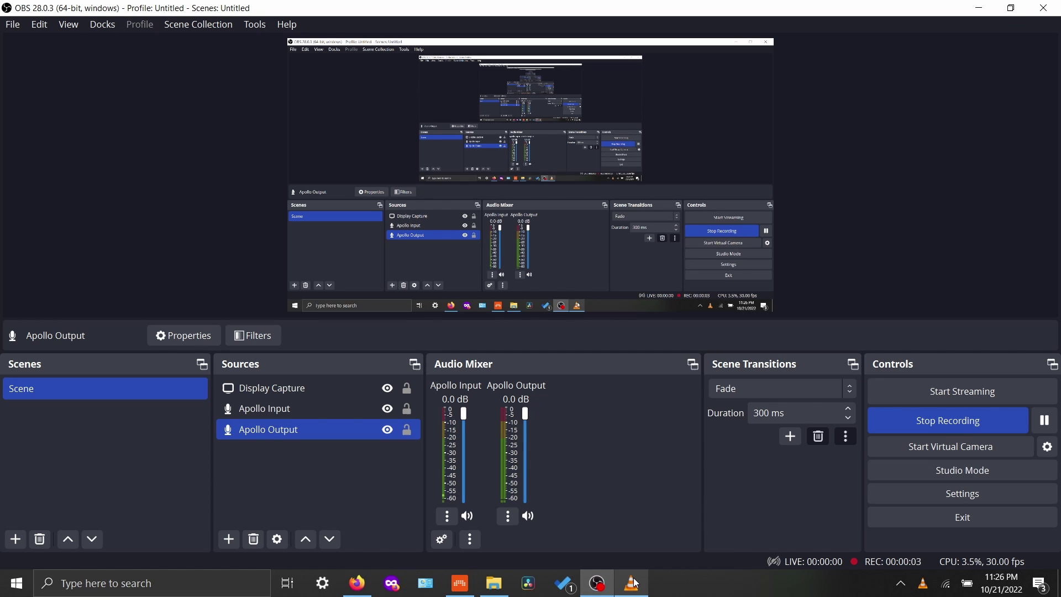
- In VLC's Audio Track list, confirm the recorded mp4 has separate Microphone and Computer Audio tracks
left_click(633, 583)
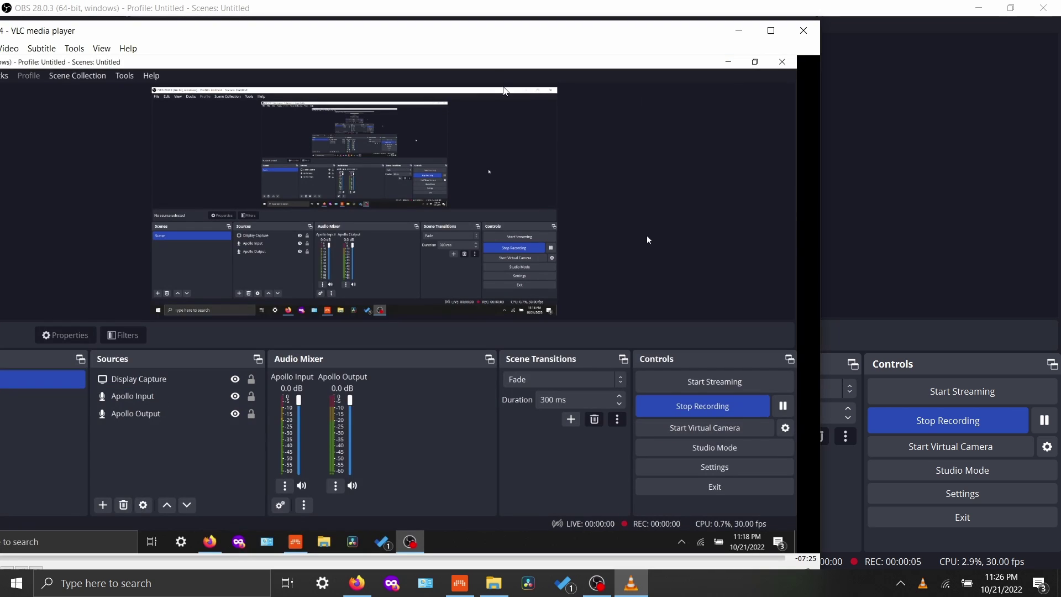
left_click_drag(466, 36, 631, 41)
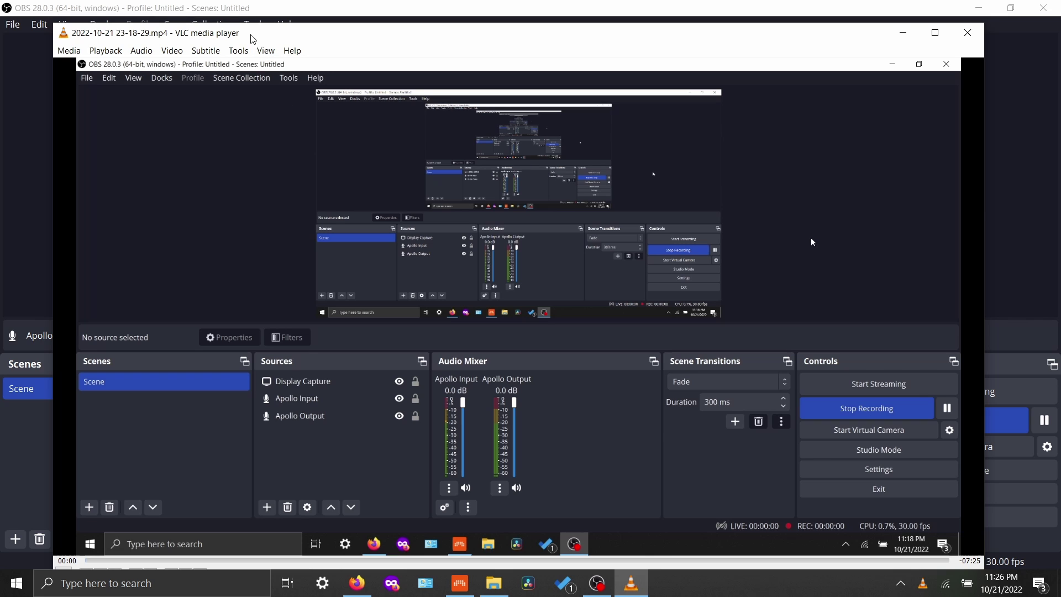
left_click_drag(247, 33, 226, 23)
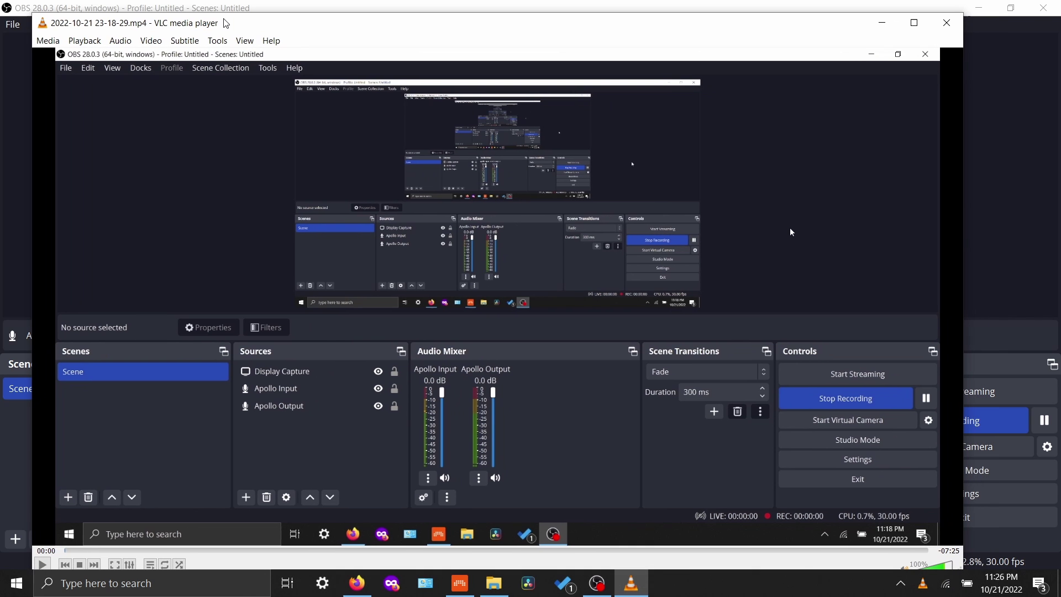
left_click(120, 41)
mouse_move(151, 62)
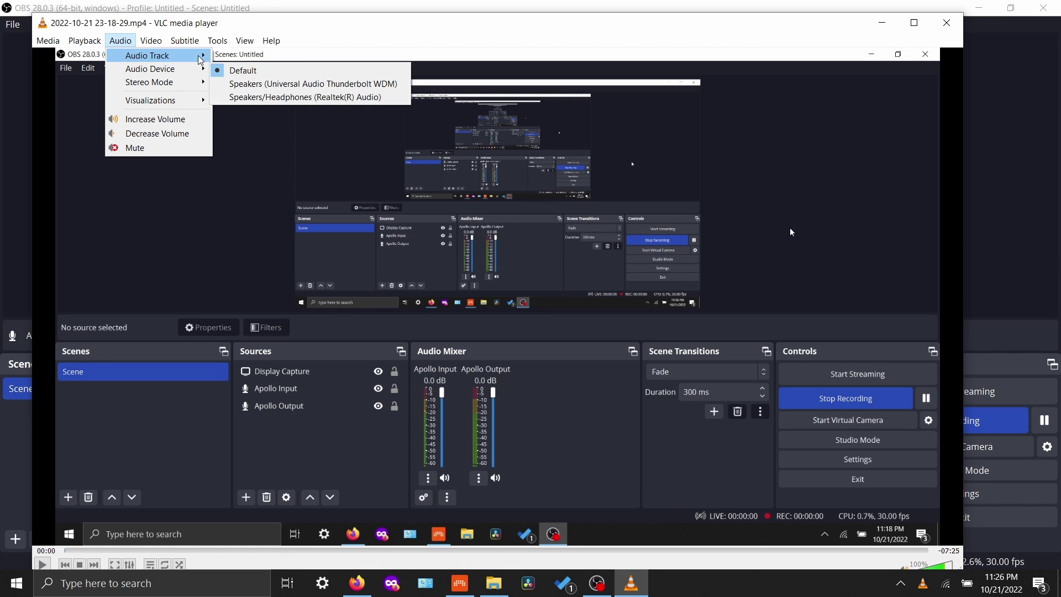
mouse_move(200, 59)
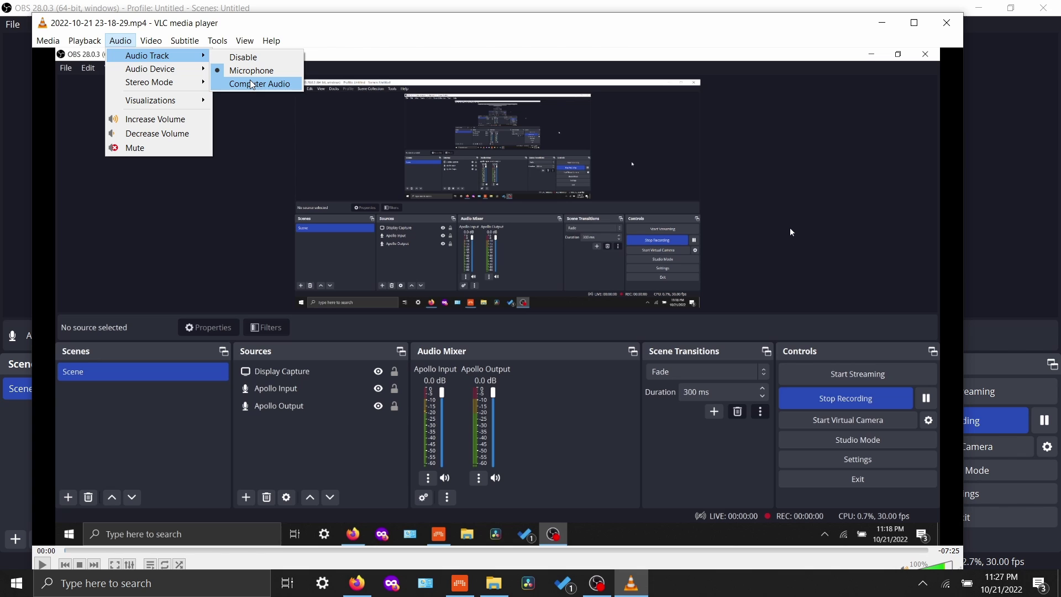
left_click(949, 26)
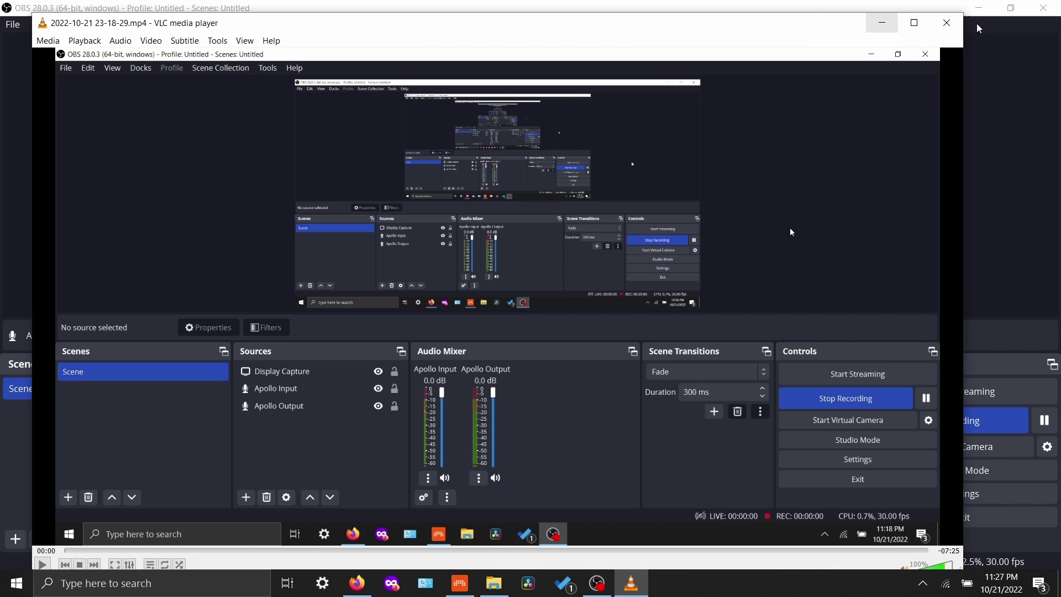
- Close VLC, leaving OBS in front with the recording still running at 00:00:47
left_click(949, 26)
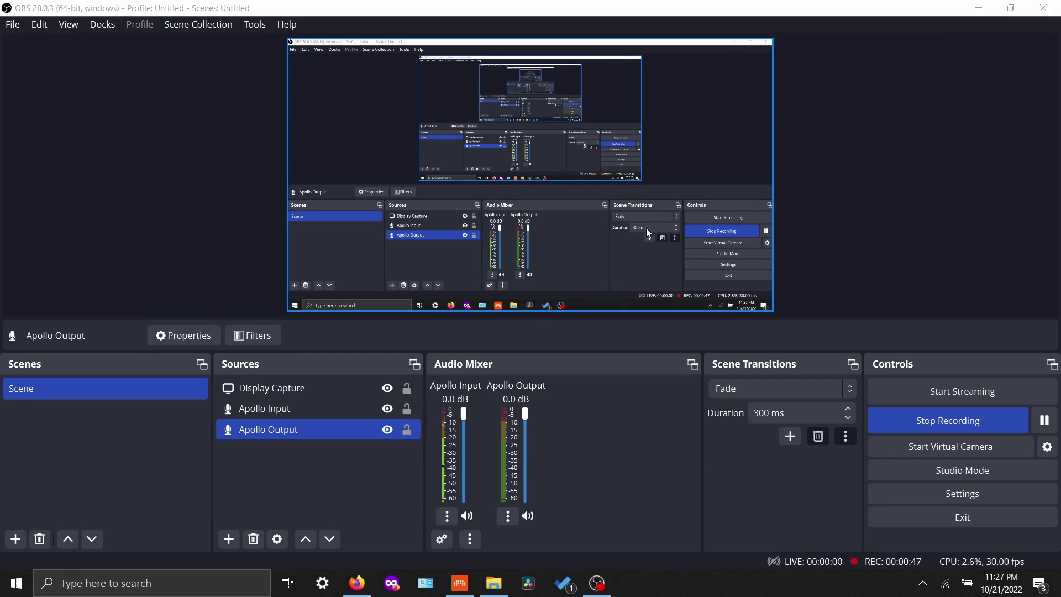